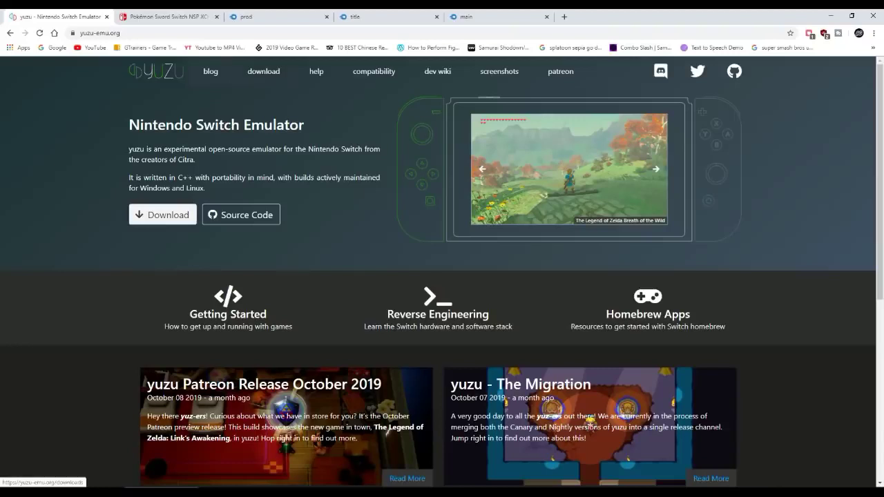
- Download the Windows x64 yuzu installer from the site's downloads page
{"action": "left_click", "coordinate": [162, 215]}
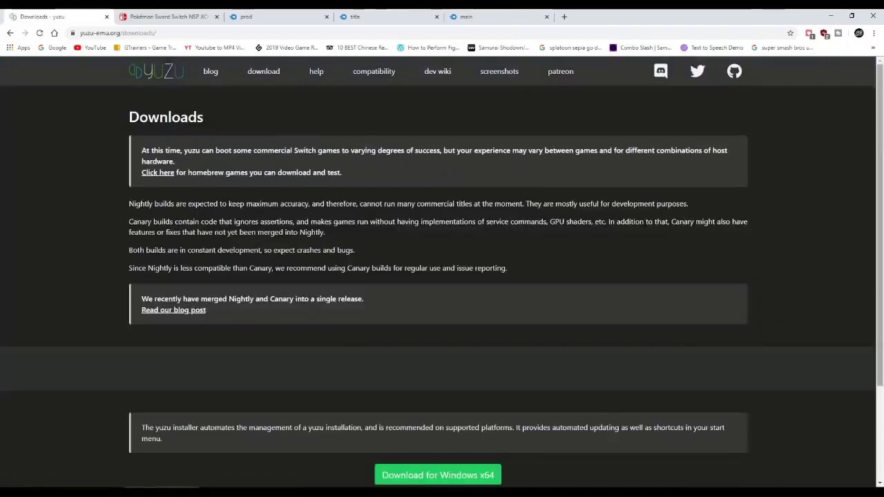
{"action": "scroll", "coordinate": [442, 277], "scroll_direction": "down", "scroll_amount": 1}
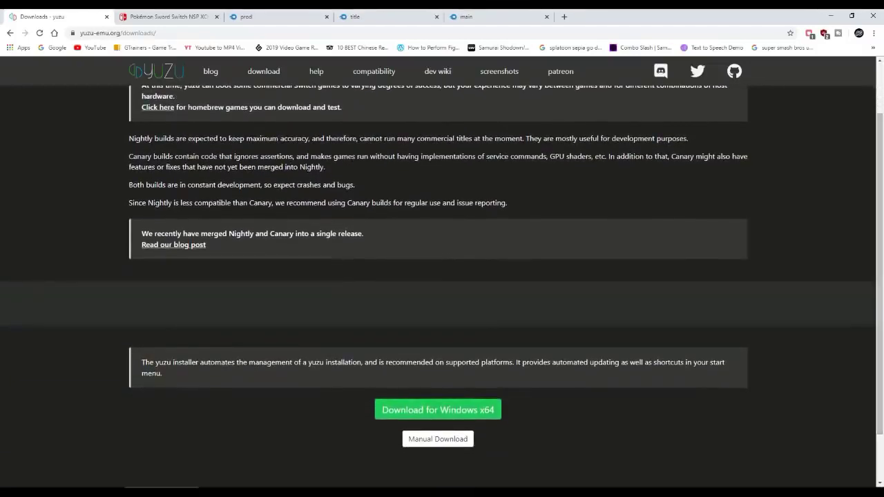
{"action": "left_click", "coordinate": [438, 409]}
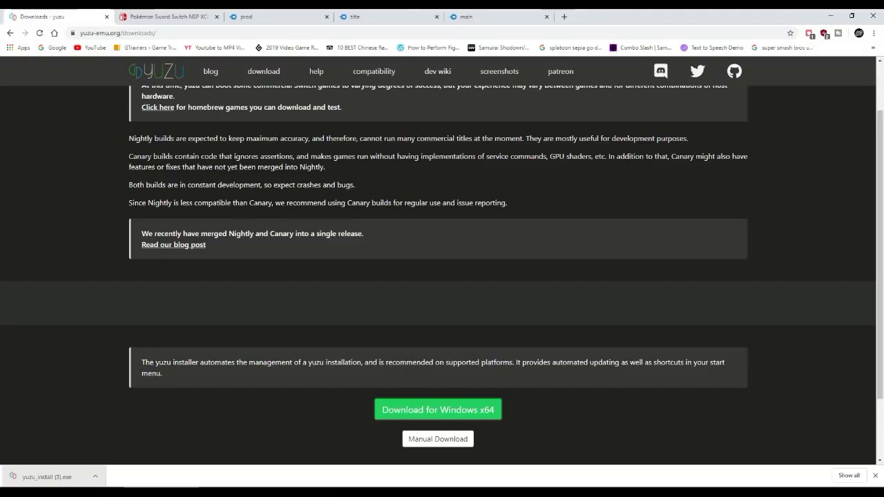
- Run the downloaded installer to install the yuzu package, and close the installer when it completes
{"action": "left_click", "coordinate": [42, 477]}
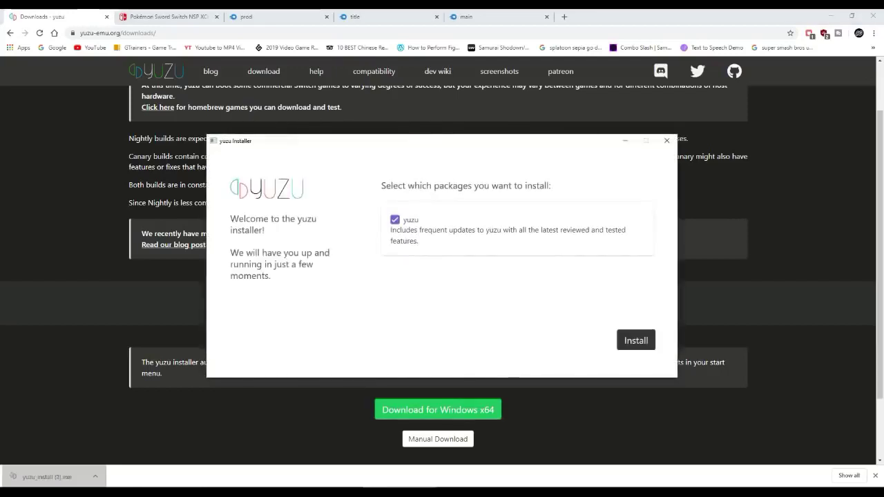
{"action": "left_click", "coordinate": [636, 339]}
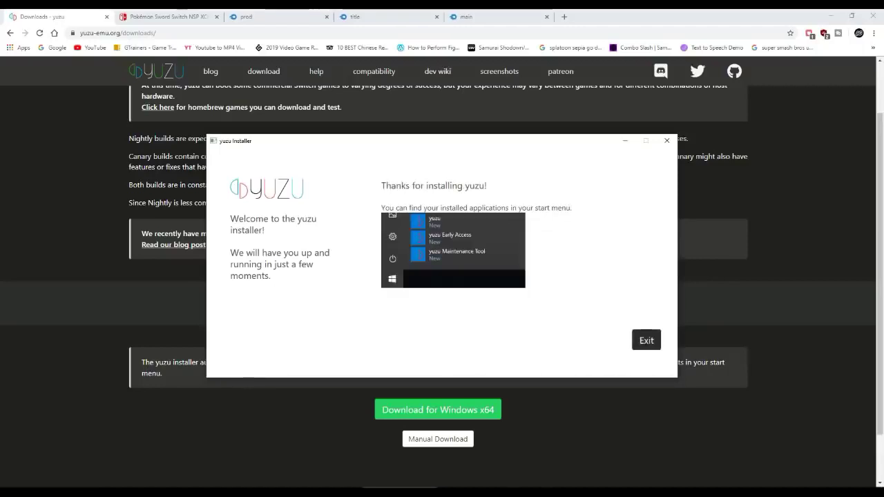
{"action": "key", "text": "alt+F4"}
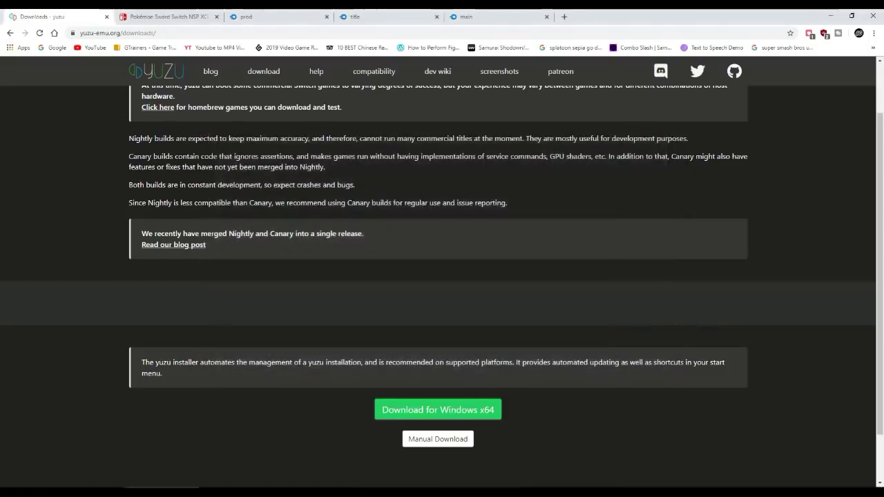
- Launch yuzu from the installed programs, dismissing the missing derivation components warning and agreeing to share usage data
{"action": "key", "text": "super"}
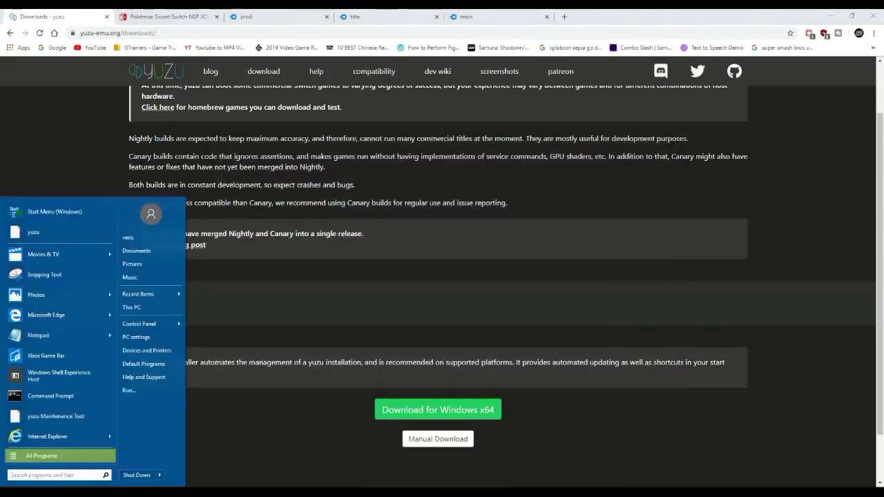
{"action": "left_click", "coordinate": [60, 456]}
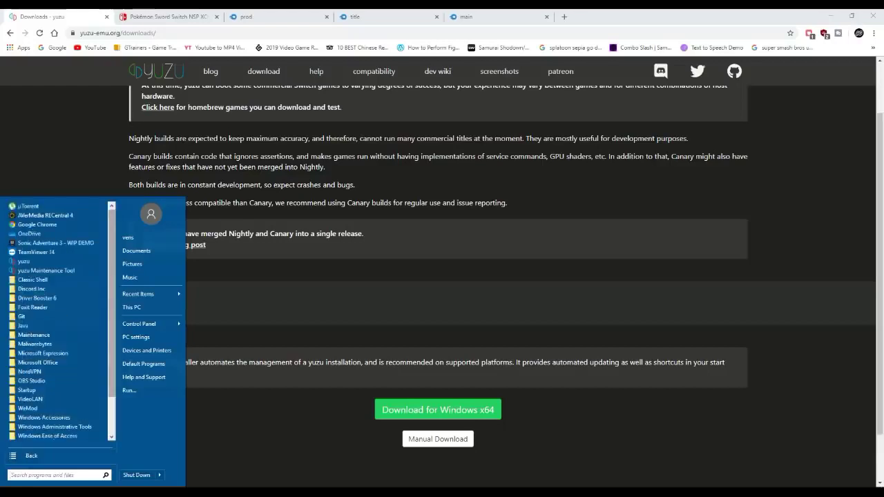
{"action": "key", "text": "Return"}
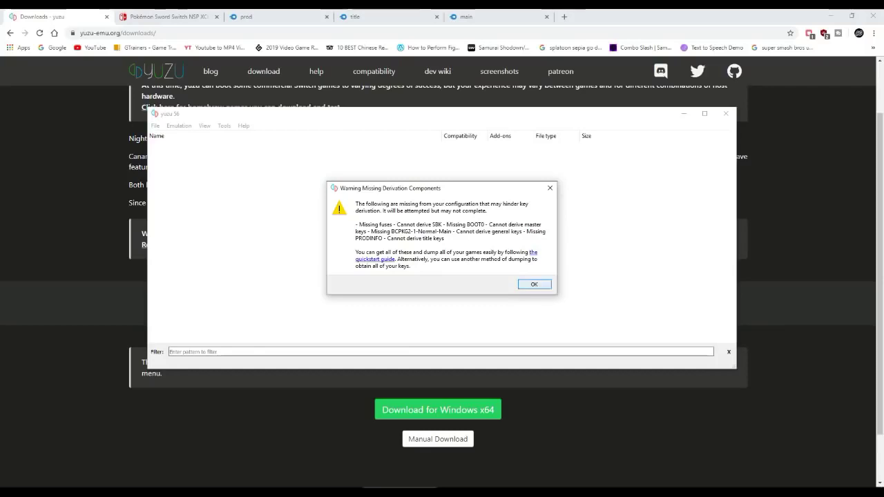
{"action": "key", "text": "Return"}
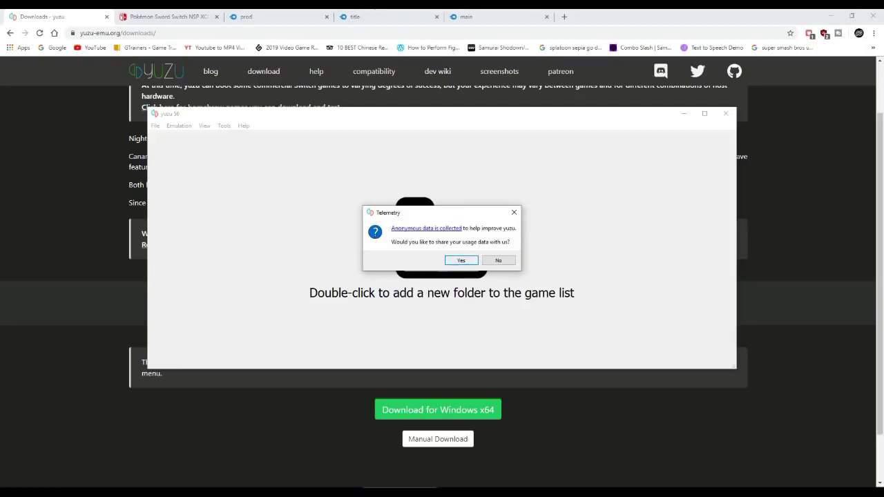
{"action": "key", "text": "Return"}
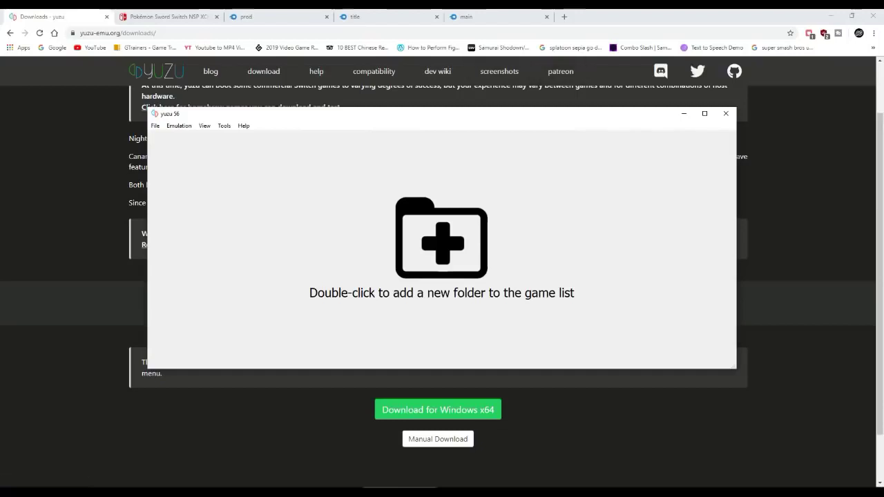
- Open the %appdata% Roaming directory through Windows search and go into its yuzu folder
{"action": "left_click", "coordinate": [34, 488]}
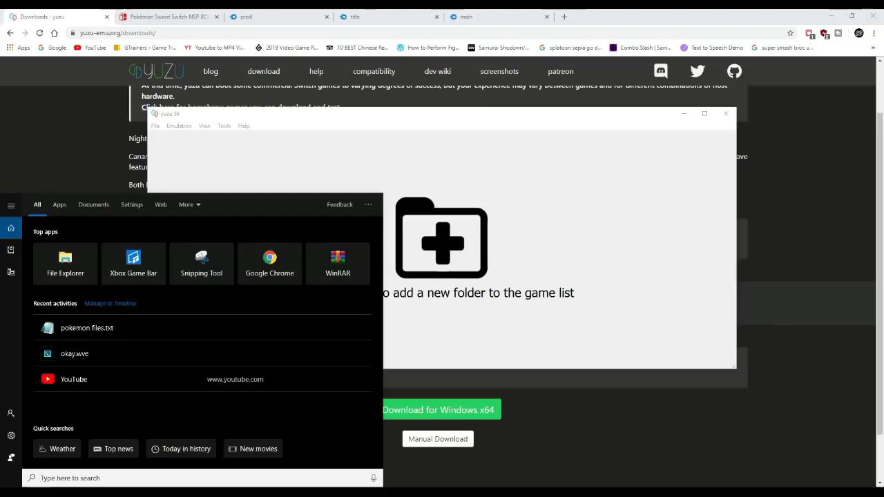
{"action": "type", "text": "%appdata"}
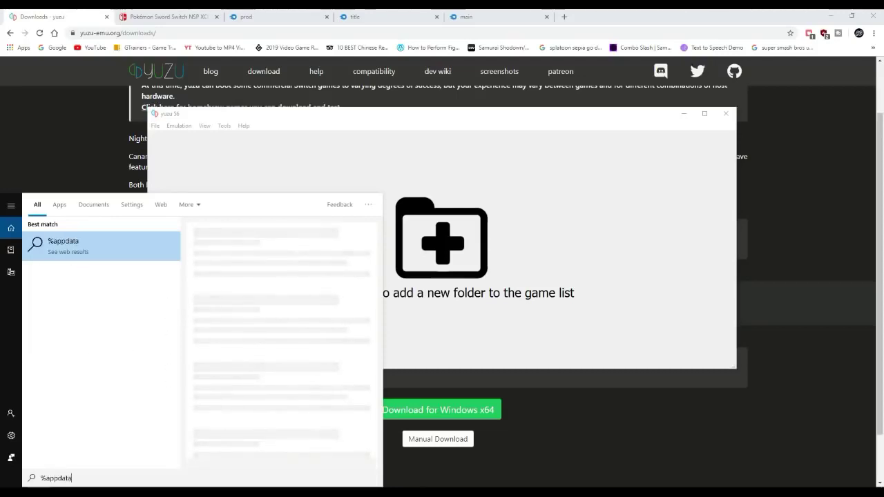
{"action": "type", "text": "%"}
{"action": "key", "text": "Return"}
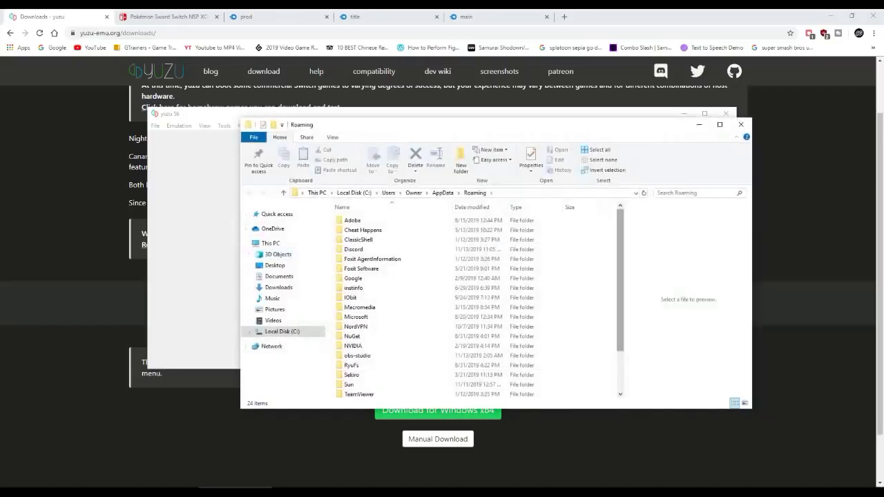
{"action": "scroll", "coordinate": [442, 304], "scroll_direction": "down", "scroll_amount": 2}
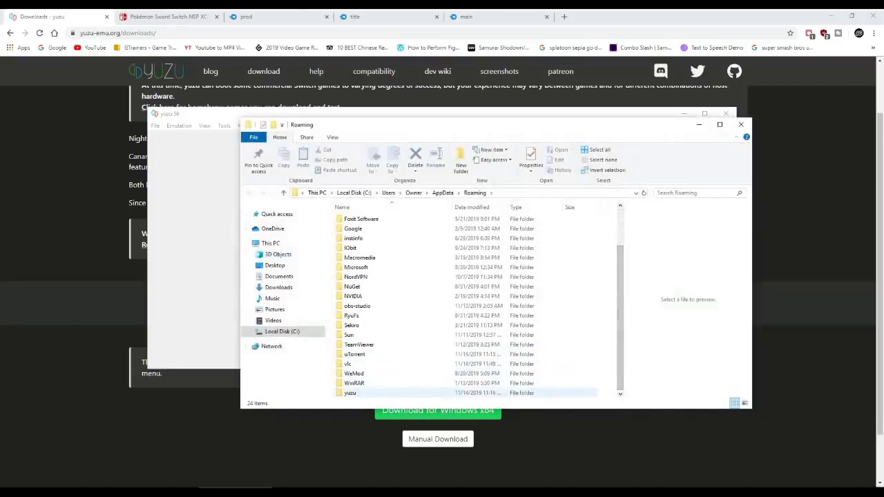
{"action": "double_click", "coordinate": [350, 392]}
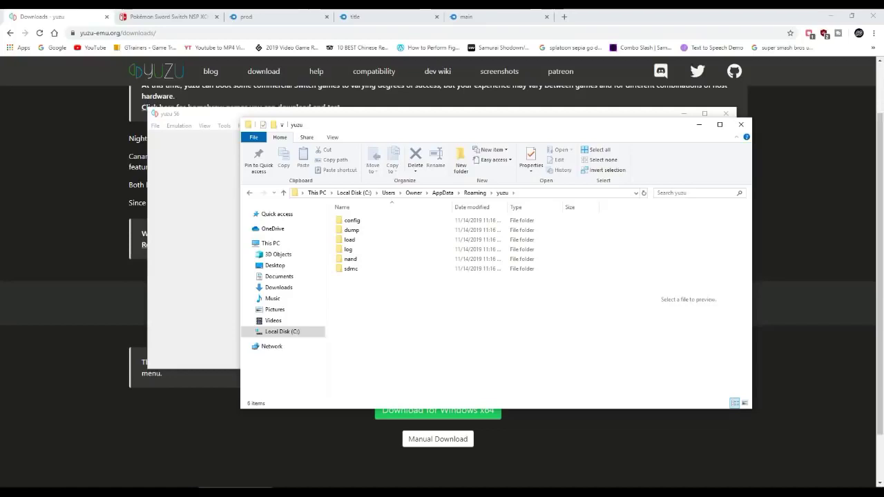
- Create a new folder named keys inside the yuzu folder
{"action": "right_click", "coordinate": [363, 298]}
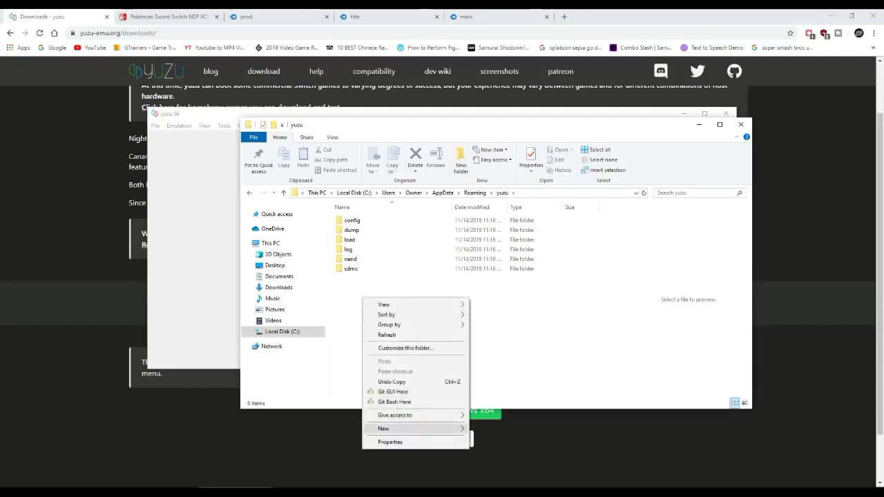
{"action": "mouse_move", "coordinate": [384, 429]}
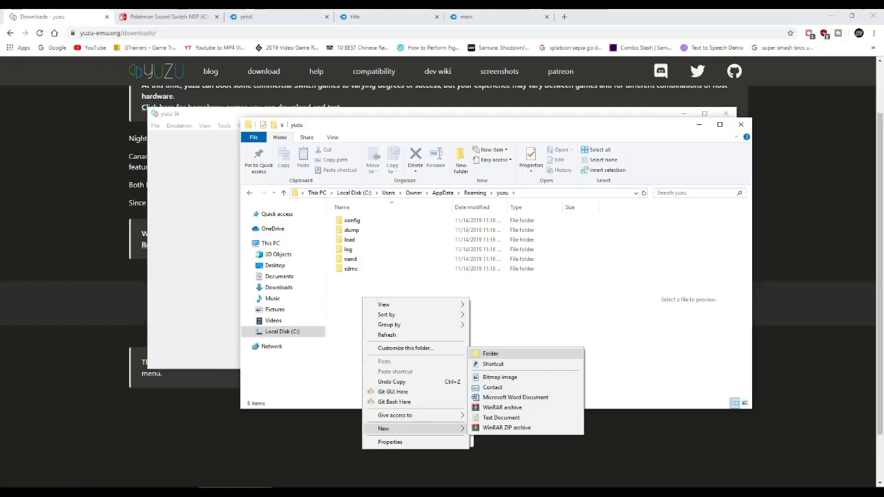
{"action": "key", "text": "Return"}
{"action": "type", "text": "ke"}
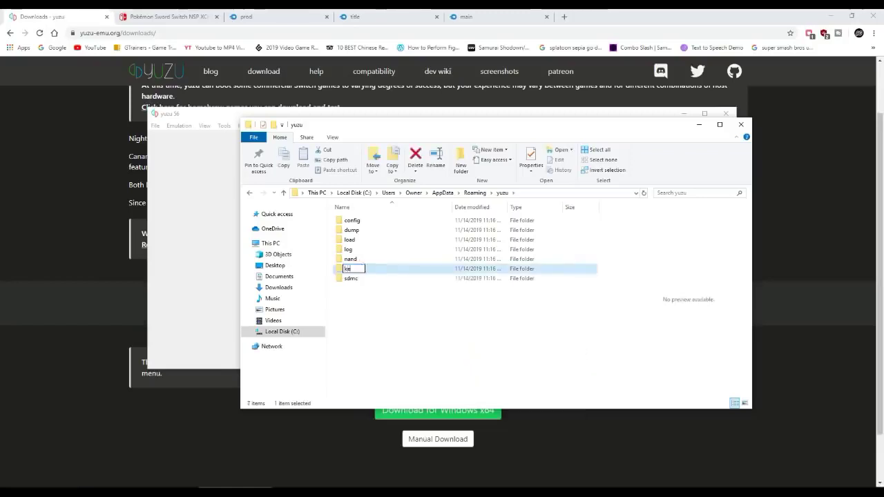
{"action": "type", "text": "ys"}
{"action": "key", "text": "Return"}
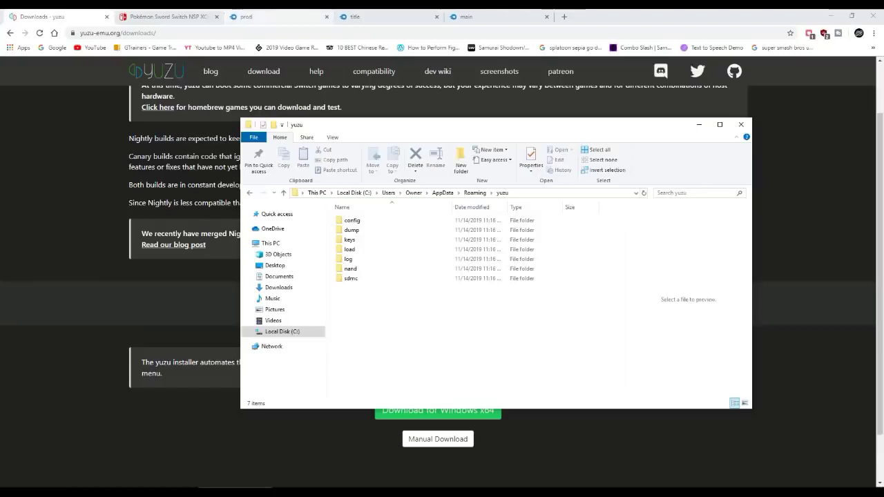
- Look over the open MediaFire download pages for the prod and title key files, and return to the yuzu downloads page
{"action": "left_click", "coordinate": [271, 17]}
{"action": "left_click", "coordinate": [383, 16]}
{"action": "left_click", "coordinate": [283, 17]}
{"action": "left_click", "coordinate": [389, 17]}
{"action": "left_click", "coordinate": [284, 17]}
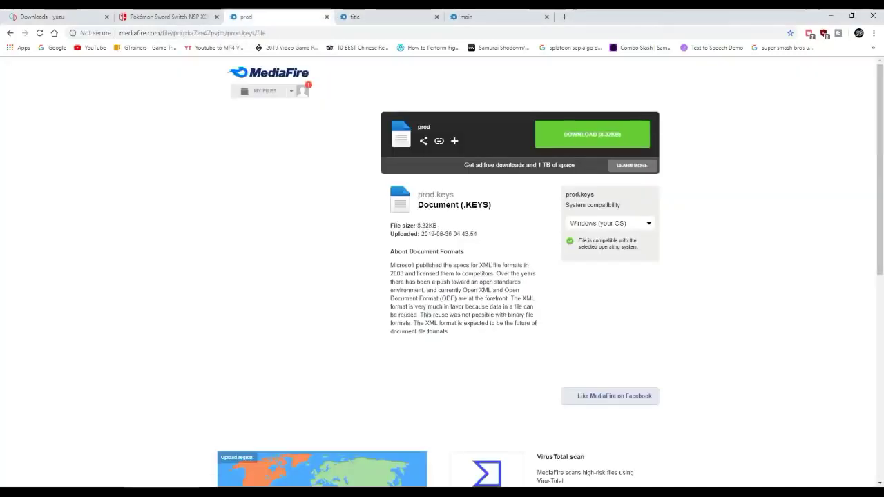
{"action": "left_click", "coordinate": [57, 16]}
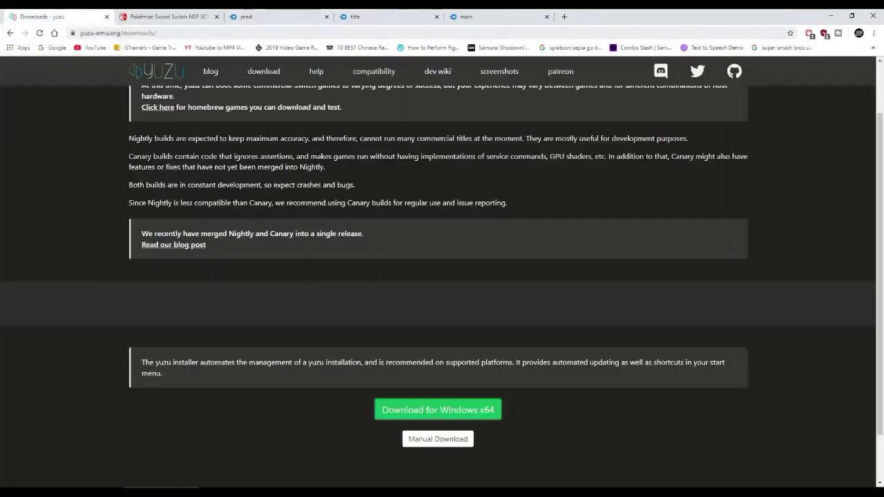
- Move prod.keys and title.keys from the desktop into the new keys folder
{"action": "left_click", "coordinate": [831, 15]}
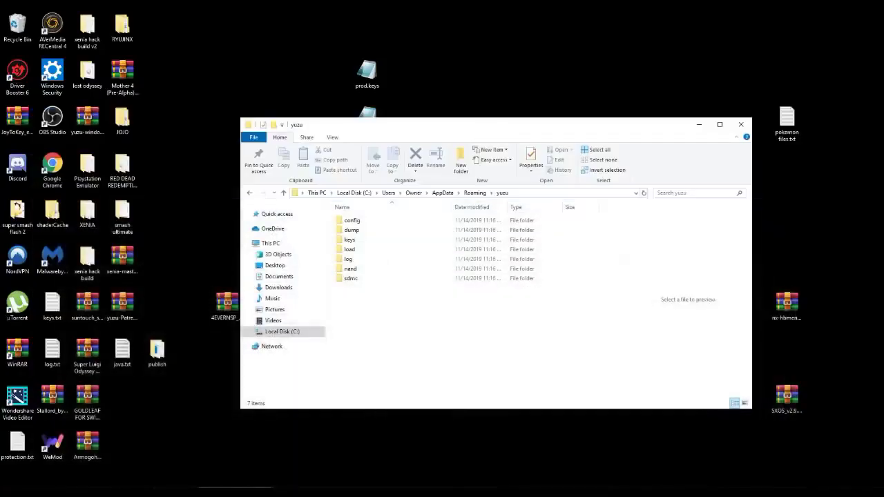
{"action": "left_click_drag", "start_coordinate": [549, 128], "coordinate": [547, 166]}
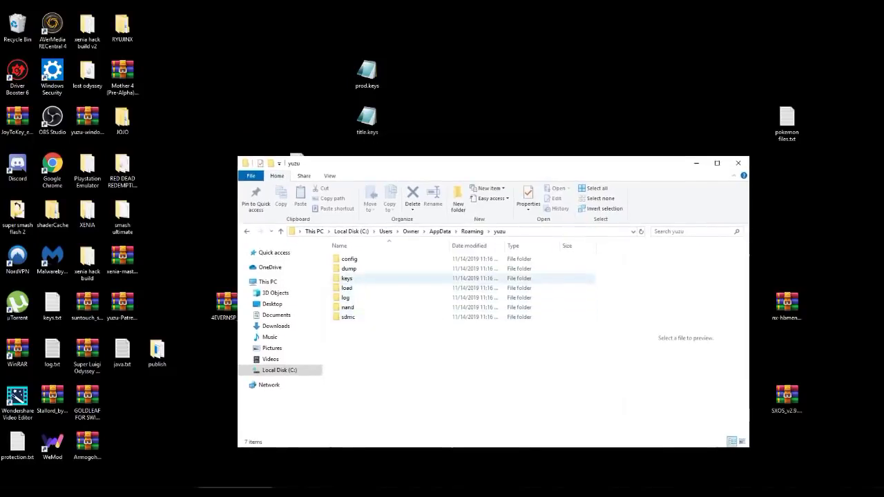
{"action": "double_click", "coordinate": [347, 278]}
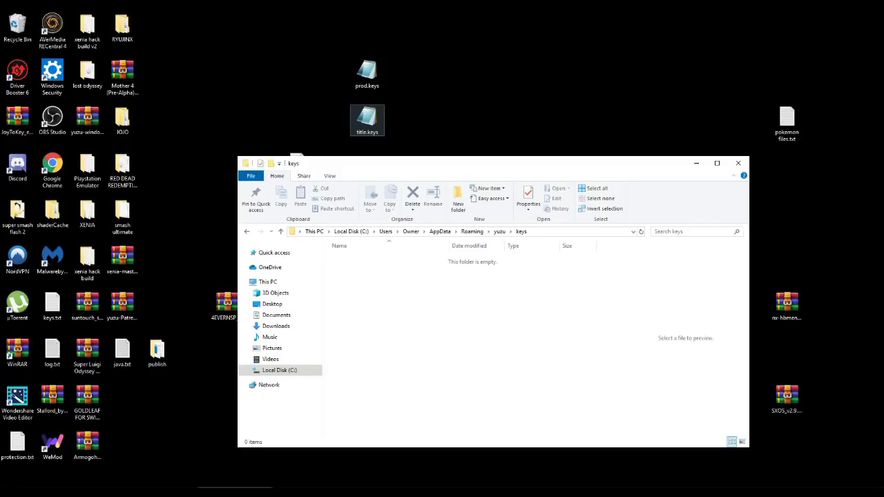
{"action": "left_click", "coordinate": [367, 120], "text": "ctrl"}
{"action": "left_click", "coordinate": [366, 73], "text": "ctrl"}
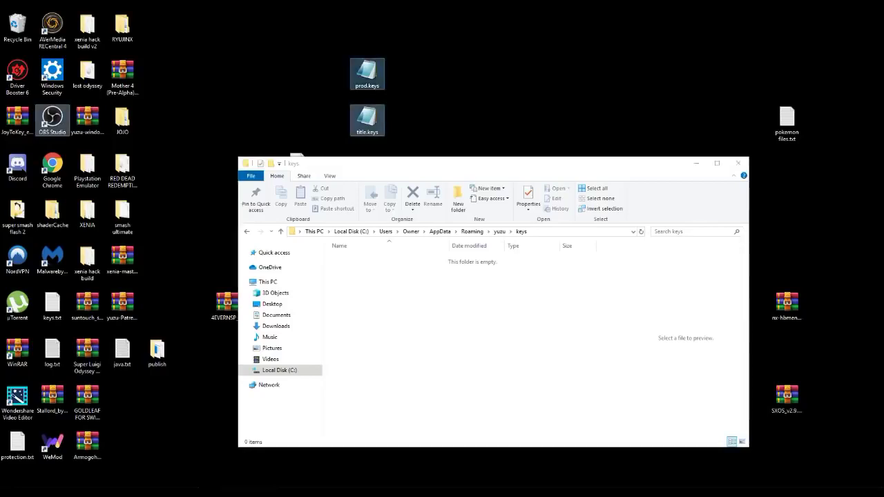
{"action": "left_click_drag", "start_coordinate": [367, 73], "coordinate": [437, 358]}
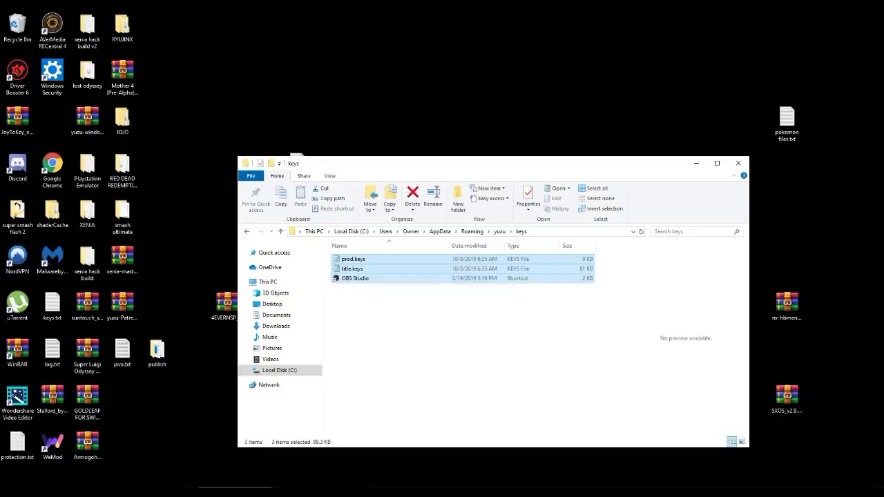
- Move the OBS Studio shortcut out of the keys folder back to the desktop
{"action": "left_click", "coordinate": [437, 358]}
{"action": "left_click", "coordinate": [355, 279]}
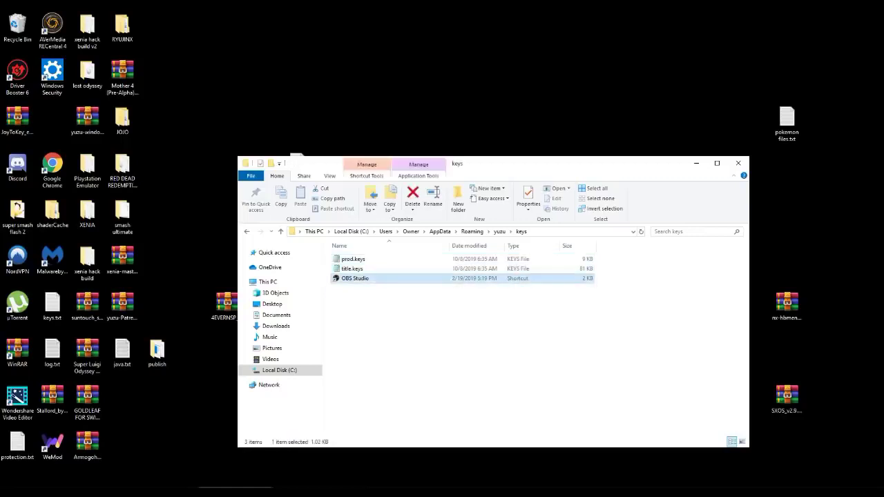
{"action": "right_click", "coordinate": [355, 278]}
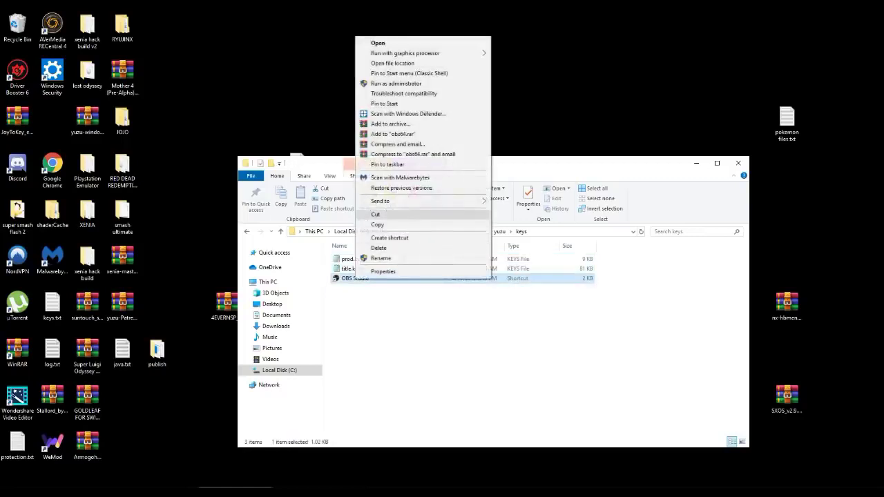
{"action": "left_click", "coordinate": [377, 213]}
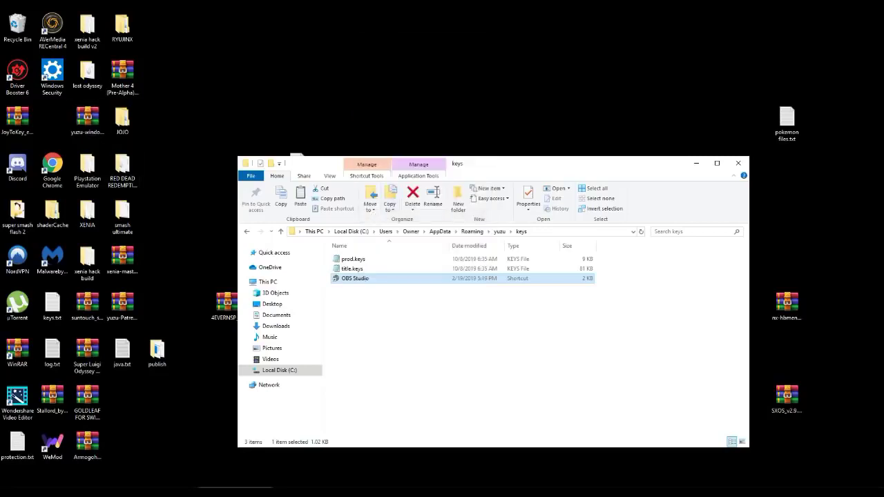
{"action": "right_click", "coordinate": [60, 125]}
{"action": "left_click", "coordinate": [81, 165]}
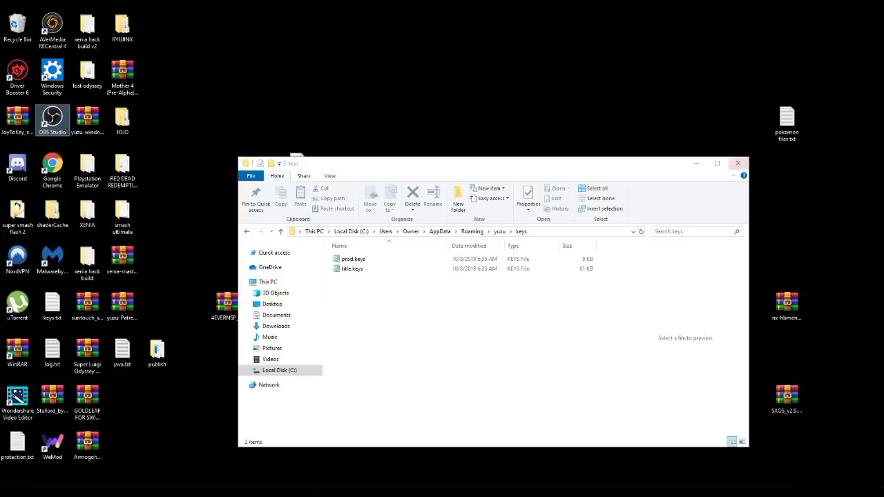
- Close the keys folder window and restart yuzu
{"action": "left_click", "coordinate": [738, 163]}
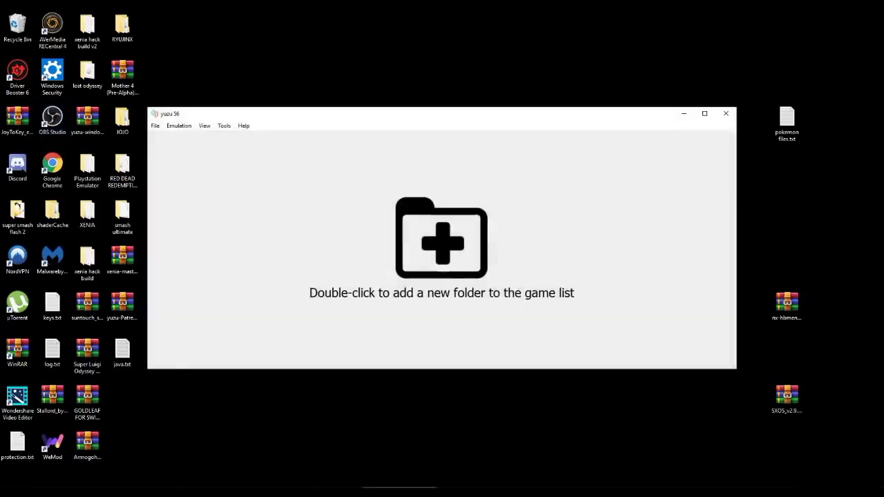
{"action": "left_click", "coordinate": [726, 114]}
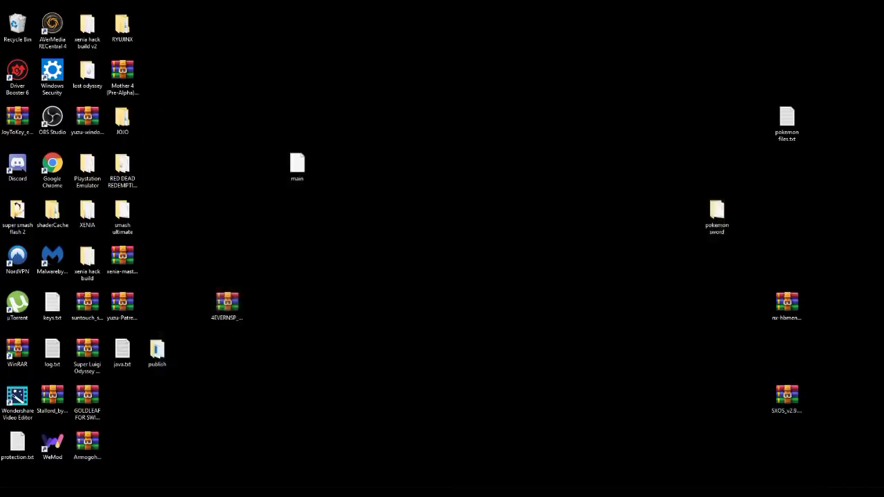
{"action": "key", "text": "super"}
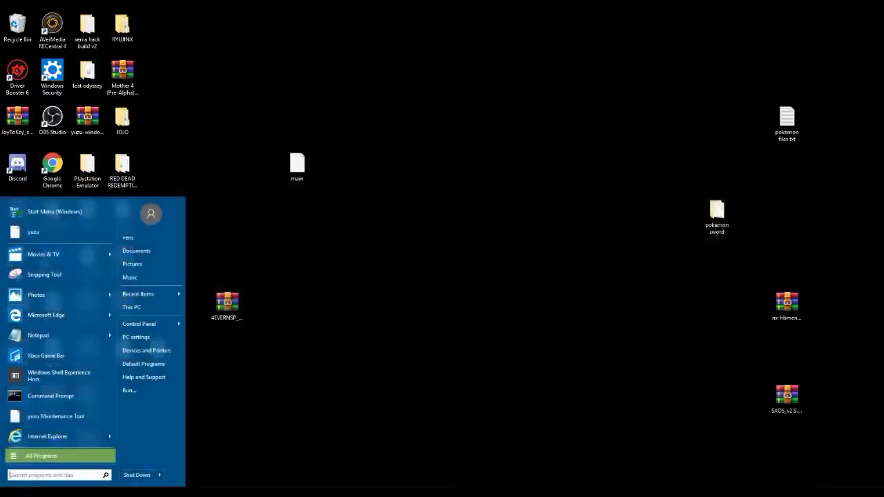
{"action": "left_click", "coordinate": [60, 456]}
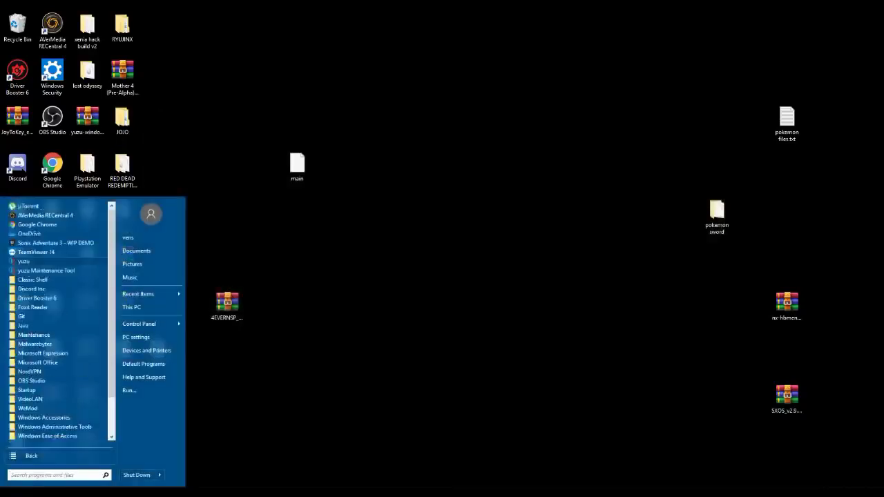
{"action": "left_click", "coordinate": [23, 261]}
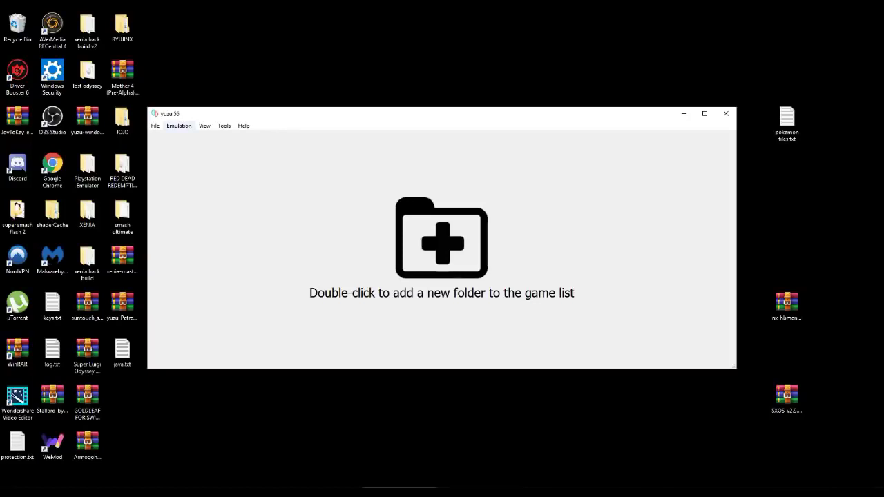
- Set the yuzu theme to Colorful Dark in the general configuration and apply it
{"action": "left_click", "coordinate": [179, 126]}
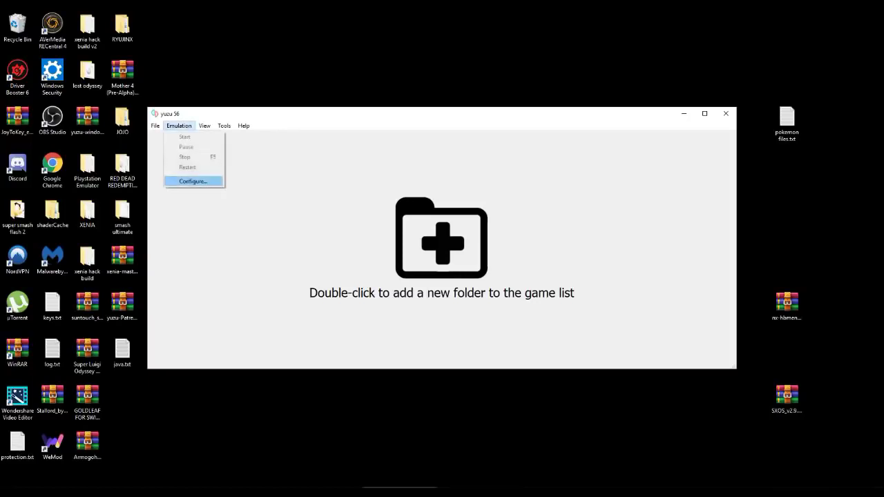
{"action": "left_click", "coordinate": [193, 181]}
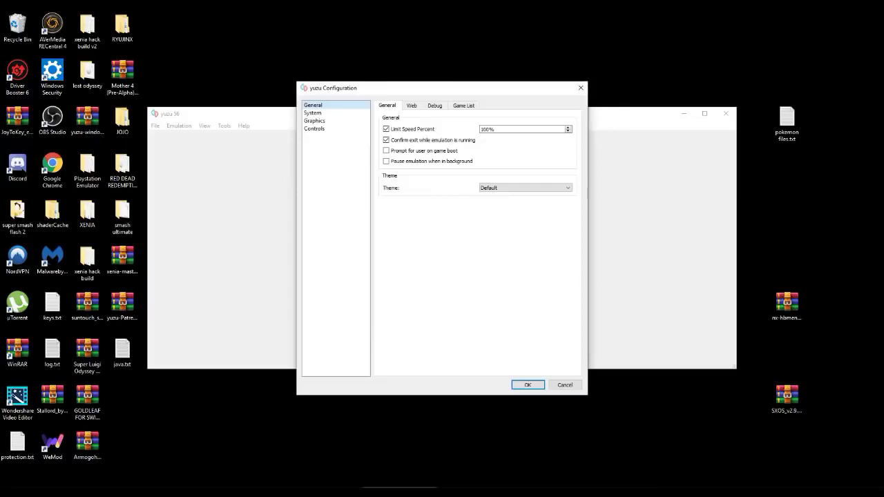
{"action": "left_click", "coordinate": [525, 187]}
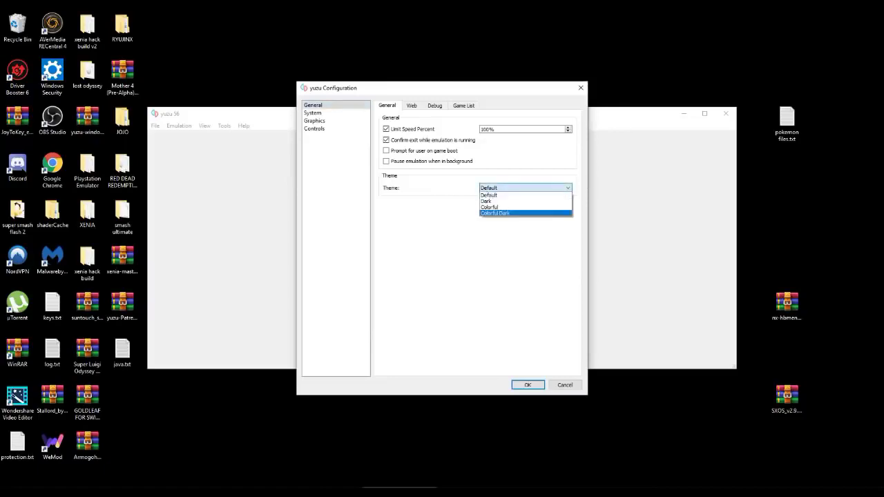
{"action": "left_click", "coordinate": [525, 212]}
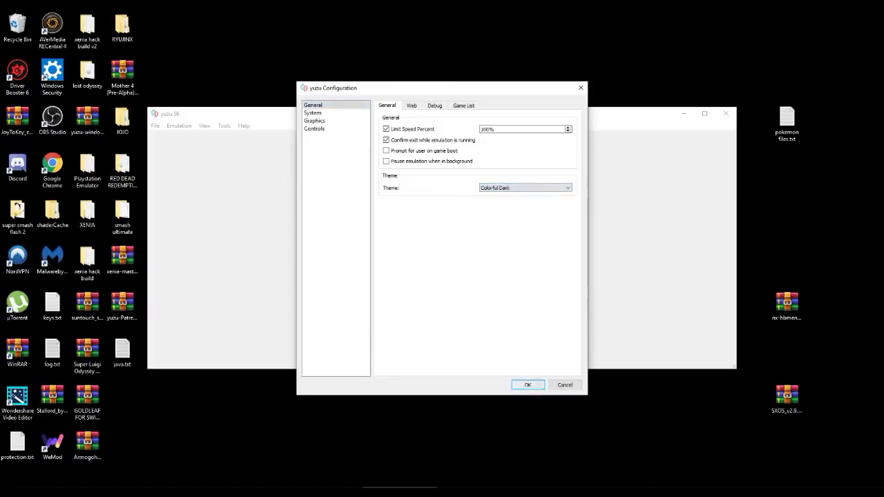
{"action": "key", "text": "Return"}
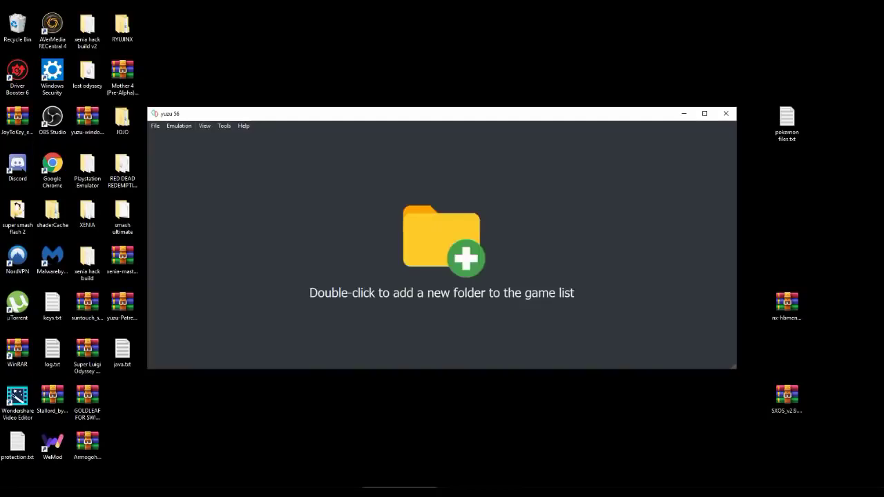
- Set the controller configuration profile to Custom in yuzu's Controls settings
{"action": "left_click", "coordinate": [179, 126]}
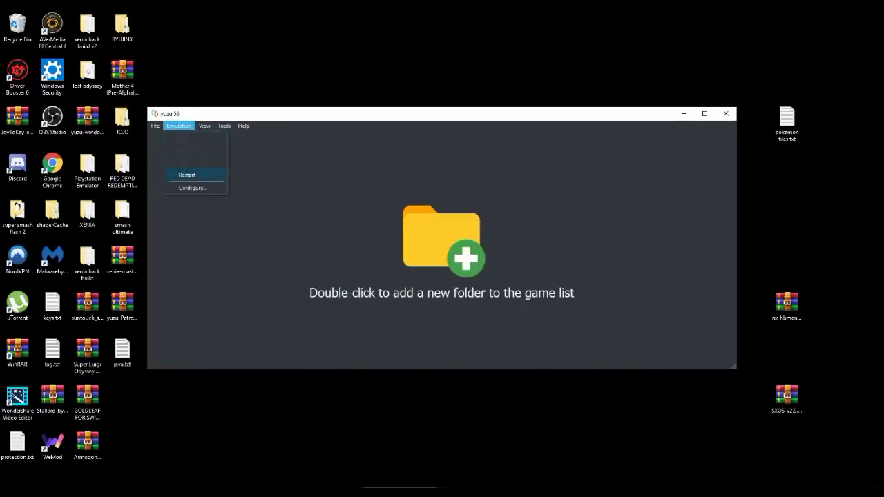
{"action": "key", "text": "Down"}
{"action": "key", "text": "Return"}
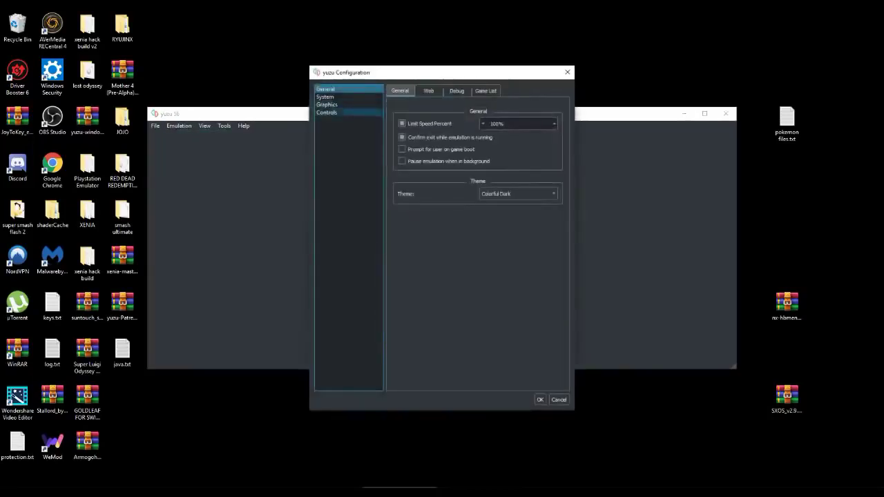
{"action": "left_click", "coordinate": [326, 112]}
{"action": "left_click", "coordinate": [462, 132]}
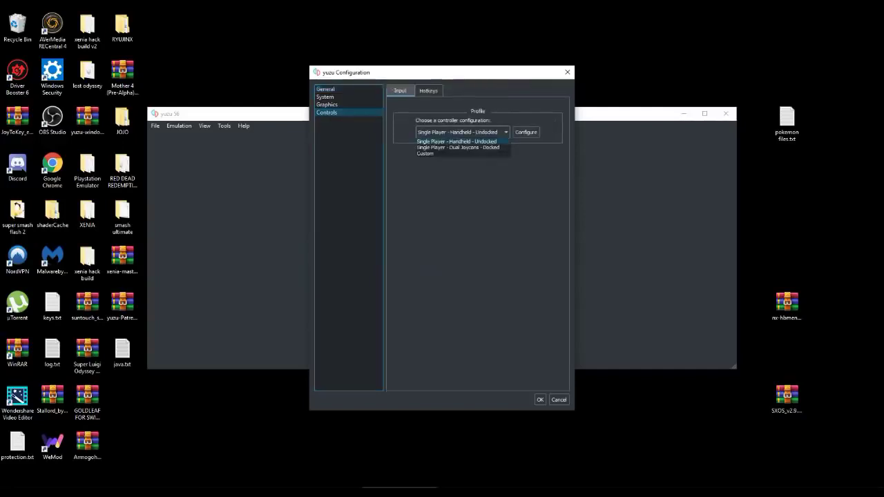
{"action": "key", "text": "Down"}
{"action": "key", "text": "Down"}
{"action": "key", "text": "Return"}
- Set Player 1's controller type to Pro Controller in the custom input settings
{"action": "key", "text": "Tab"}
{"action": "key", "text": "Return"}
{"action": "key", "text": "alt+Down"}
{"action": "key", "text": "Down"}
{"action": "key", "text": "Return"}
- Map Player 1's A, B, X and Y to gamepad Buttons 0 to 3, bind its directional pad, sticks and shoulder buttons, and save the configuration
{"action": "key", "text": "Tab"}
{"action": "key", "text": "Return"}
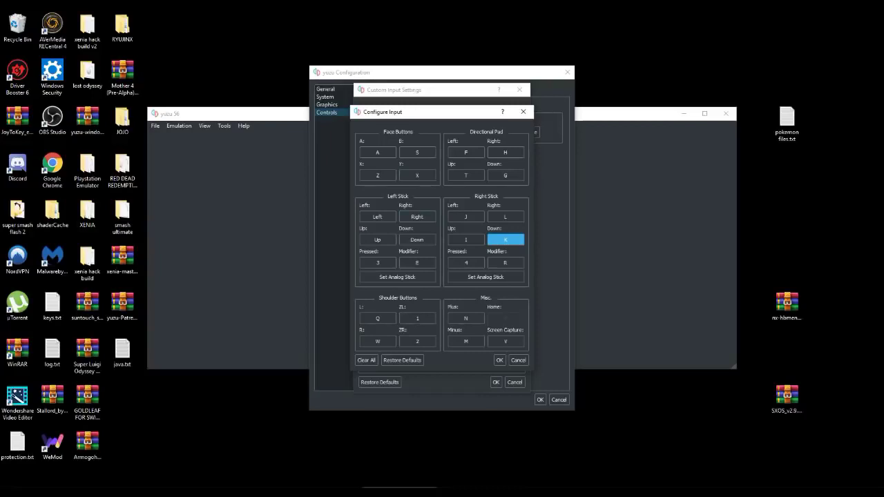
{"action": "left_click", "coordinate": [377, 152]}
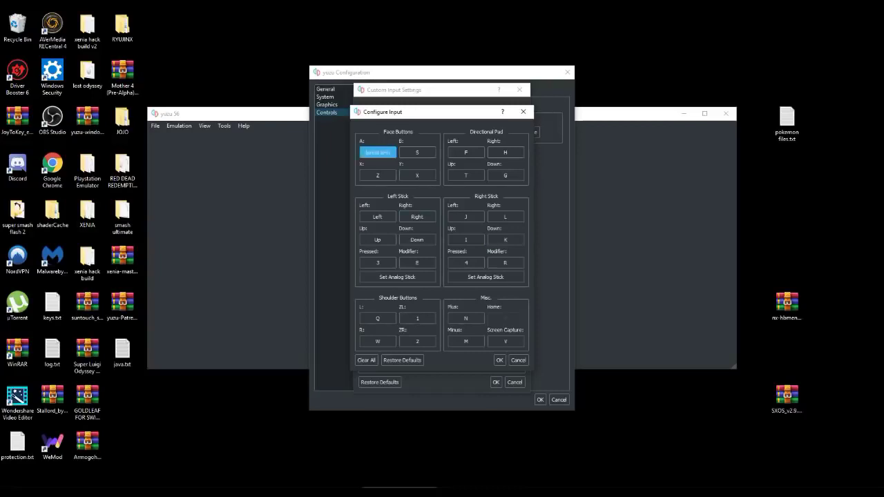
{"action": "left_click", "coordinate": [417, 151]}
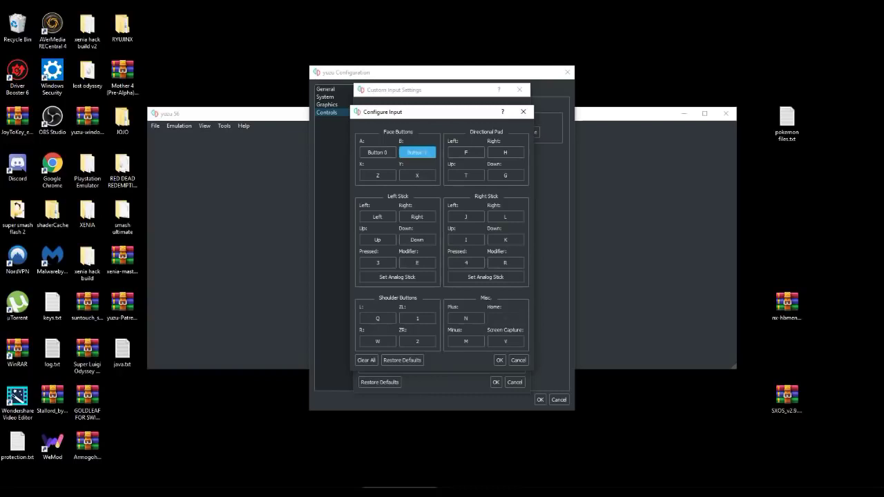
{"action": "left_click", "coordinate": [377, 174]}
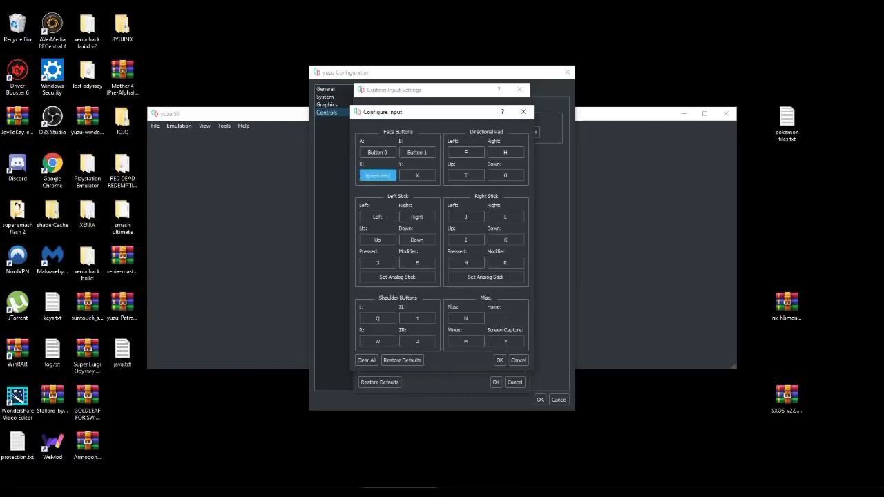
{"action": "left_click", "coordinate": [417, 176]}
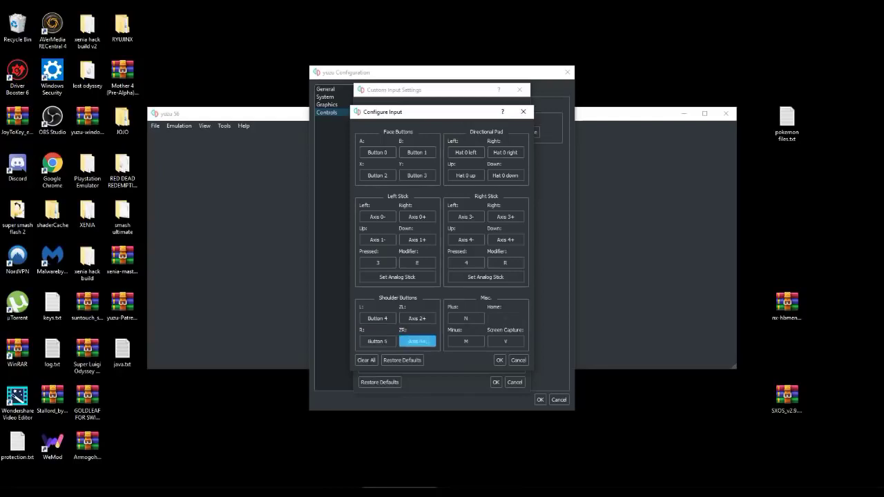
{"action": "left_click", "coordinate": [500, 360]}
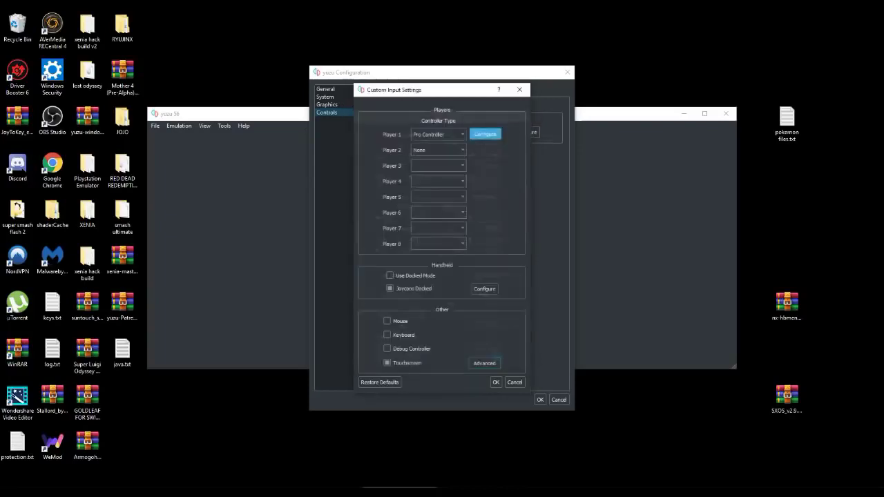
{"action": "key", "text": "Return"}
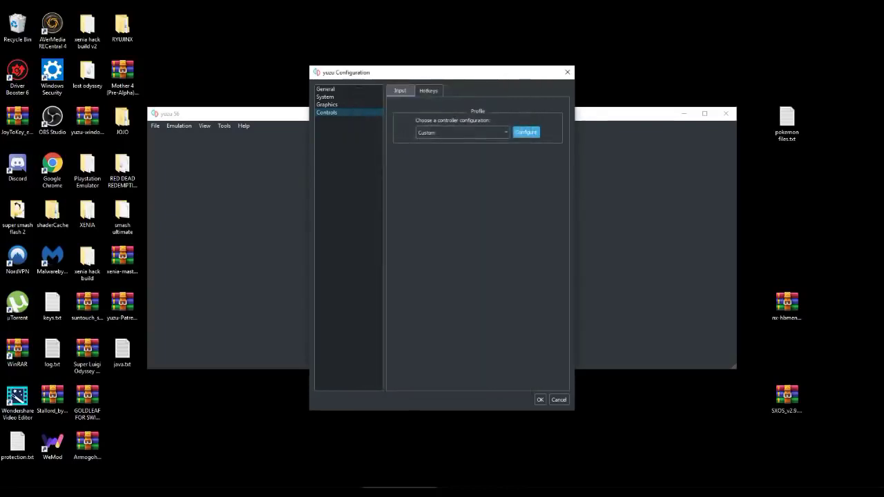
{"action": "key", "text": "Return"}
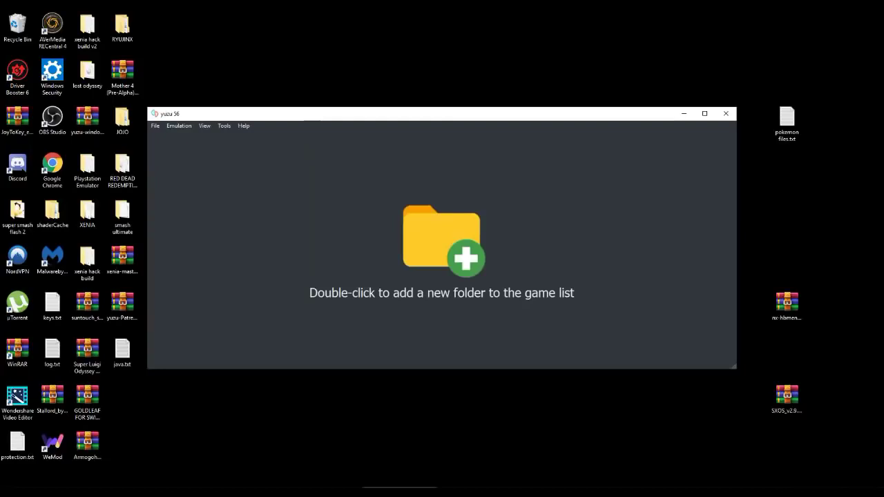
- Turn off the disk shader cache in yuzu's Graphics settings and save the configuration
{"action": "left_click_drag", "start_coordinate": [526, 116], "coordinate": [493, 68]}
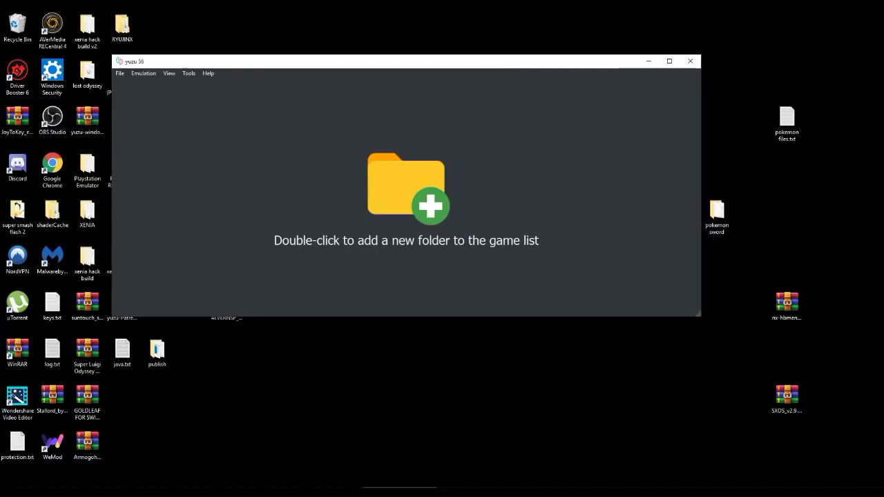
{"action": "left_click", "coordinate": [143, 74]}
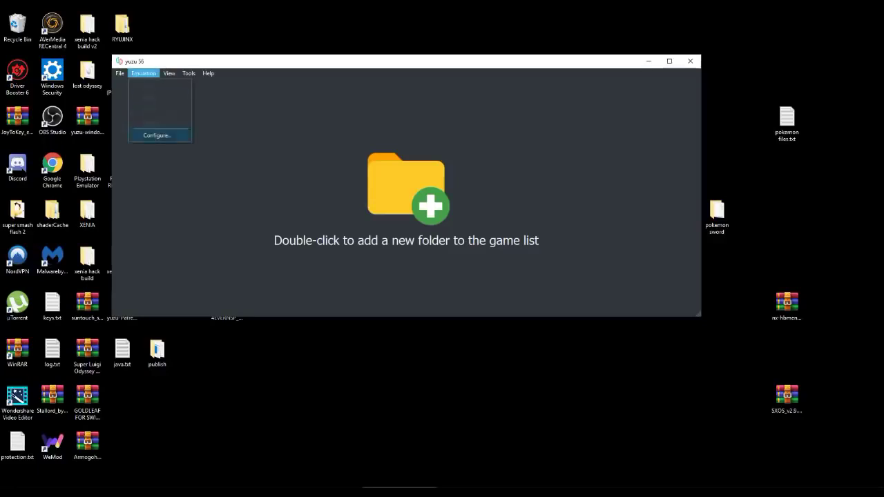
{"action": "key", "text": "Return"}
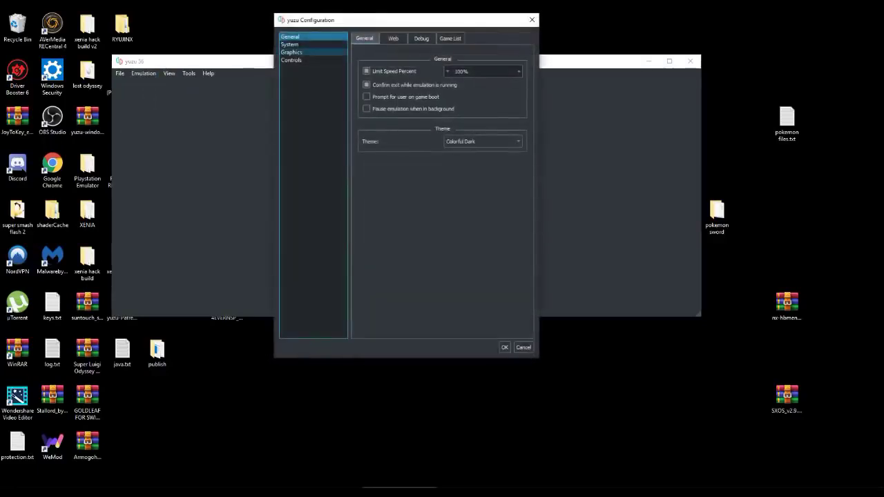
{"action": "key", "text": "Down"}
{"action": "key", "text": "Down"}
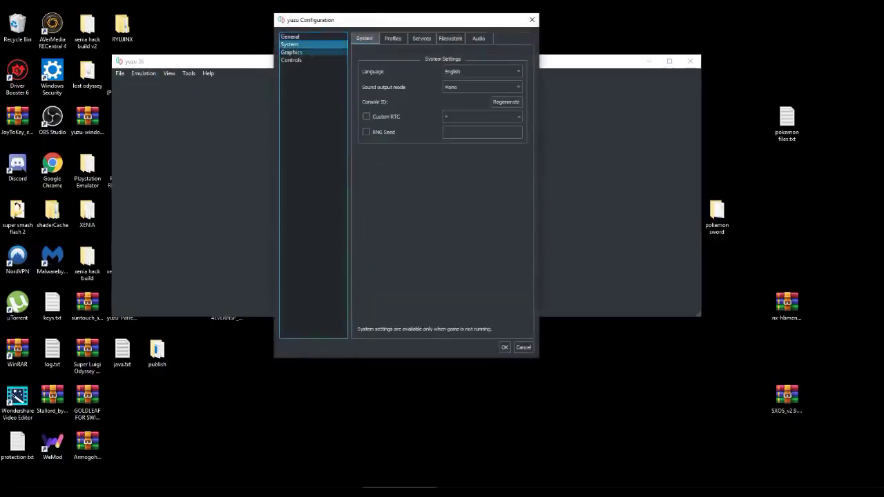
{"action": "key", "text": "Tab"}
{"action": "key", "text": "space"}
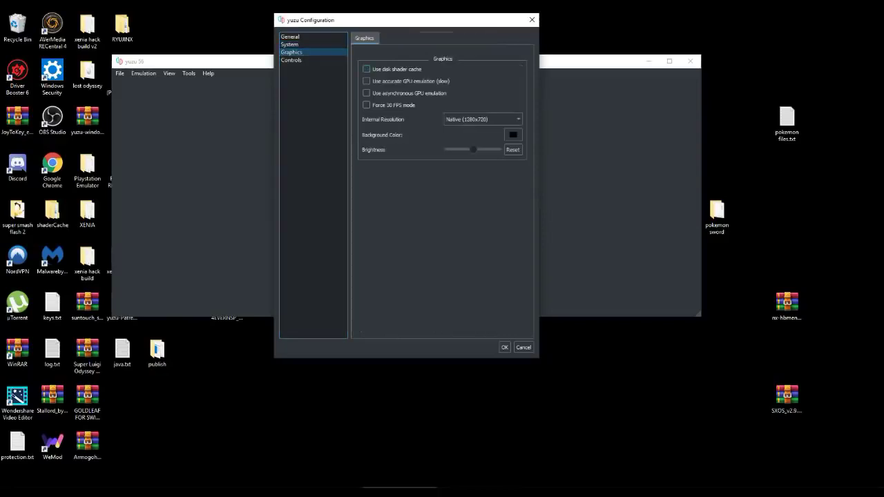
{"action": "key", "text": "Return"}
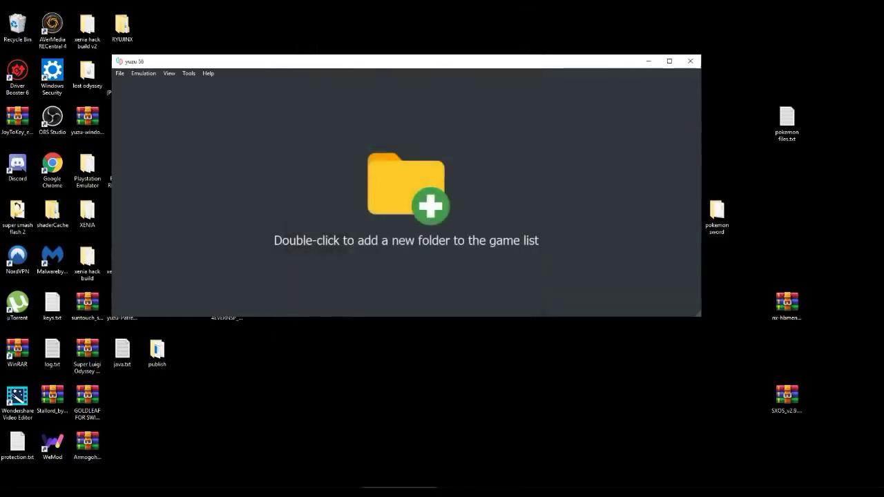
- Switch to Chrome with the yuzu downloads page open
{"action": "mouse_move", "coordinate": [560, 65]}
{"action": "left_mouse_down"}
{"action": "mouse_move", "coordinate": [584, 72]}
{"action": "mouse_move", "coordinate": [564, 66]}
{"action": "left_mouse_up"}
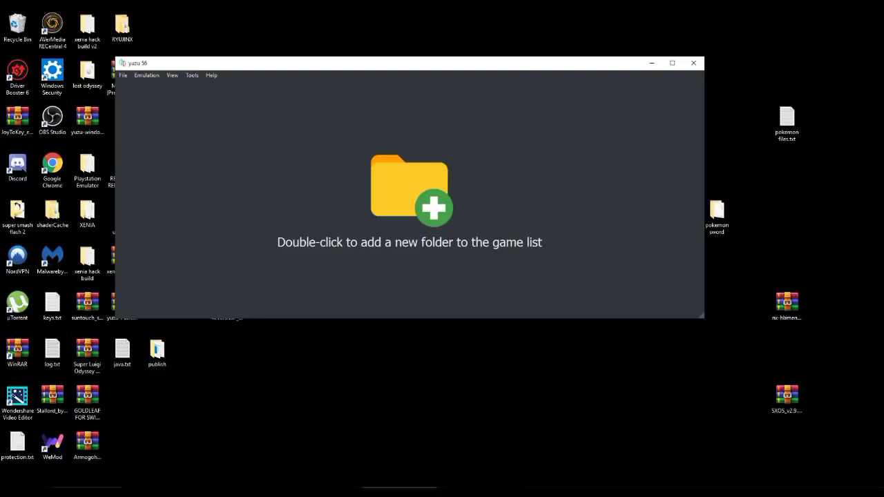
{"action": "mouse_move", "coordinate": [124, 492]}
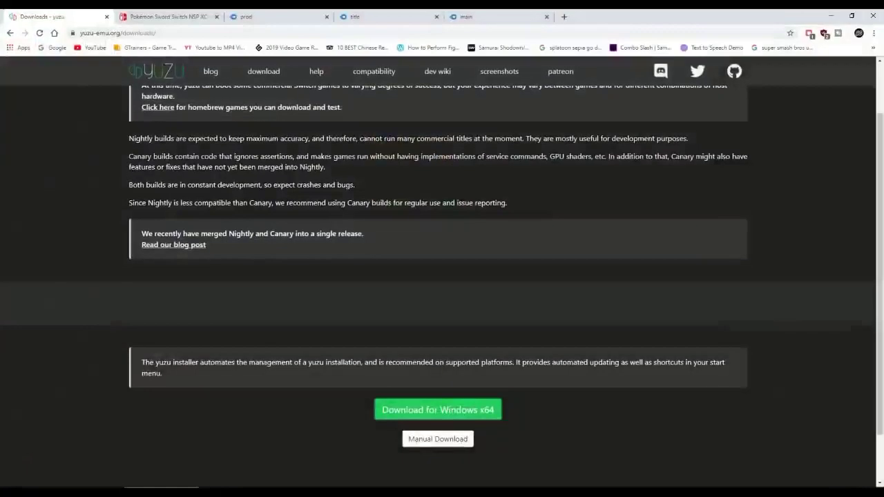